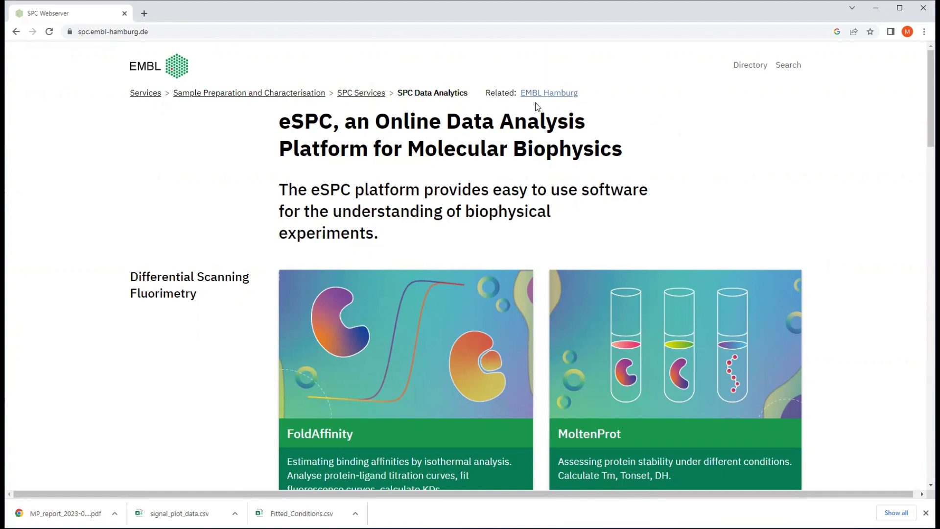
Scroll through the MoltenProt licence terms and accept them.
scroll(535, 103, down, 9)
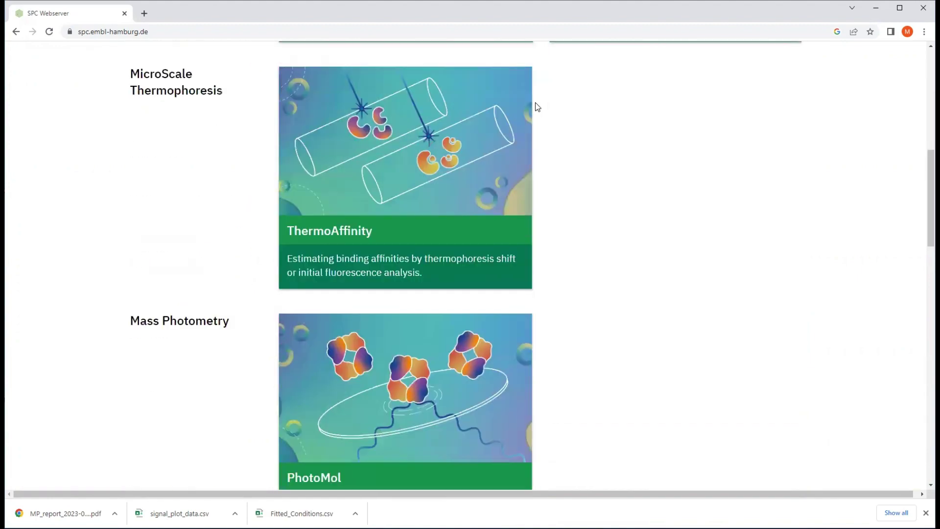
scroll(536, 102, down, 10)
scroll(535, 102, up, 5)
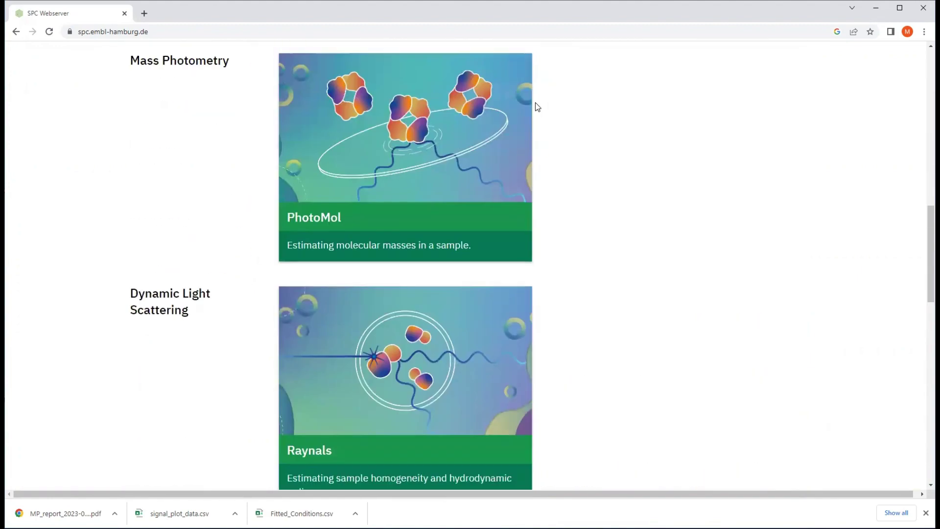
scroll(536, 102, up, 5)
scroll(535, 102, up, 6)
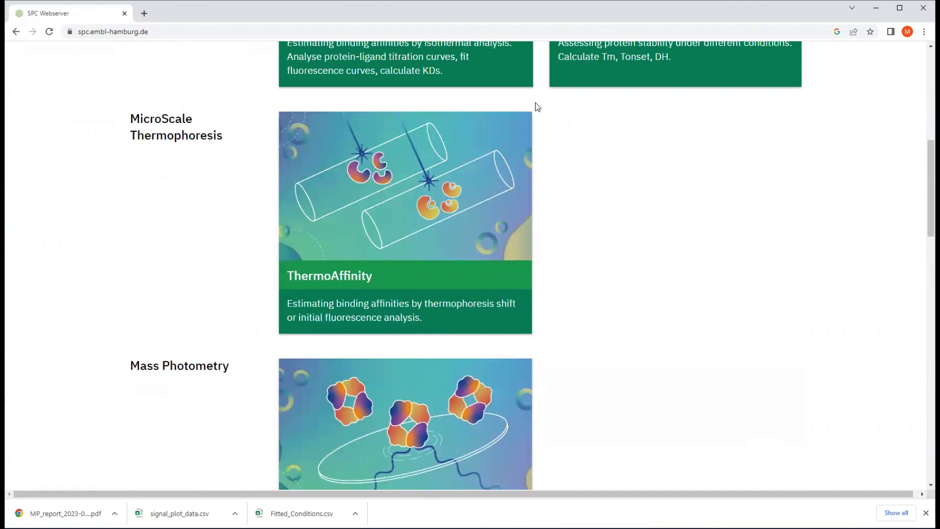
scroll(535, 102, up, 2)
scroll(535, 103, up, 2)
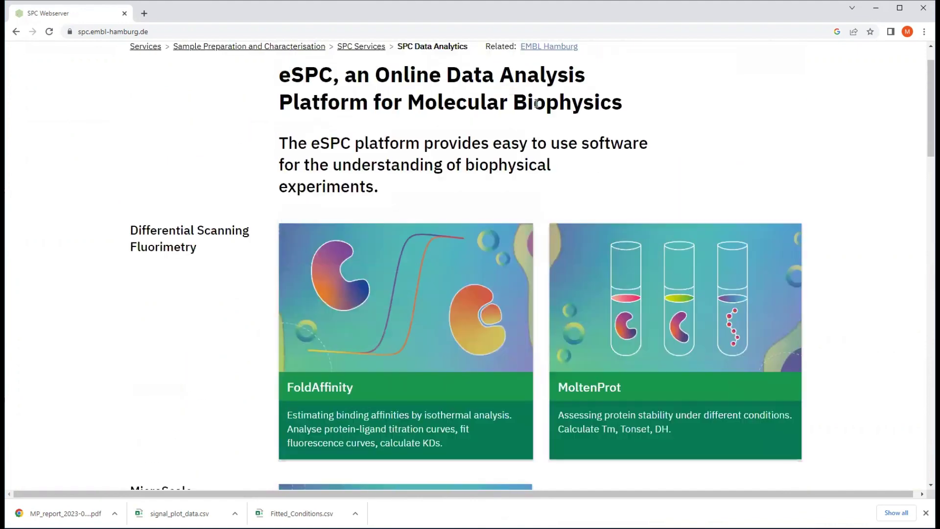
scroll(536, 103, down, 2)
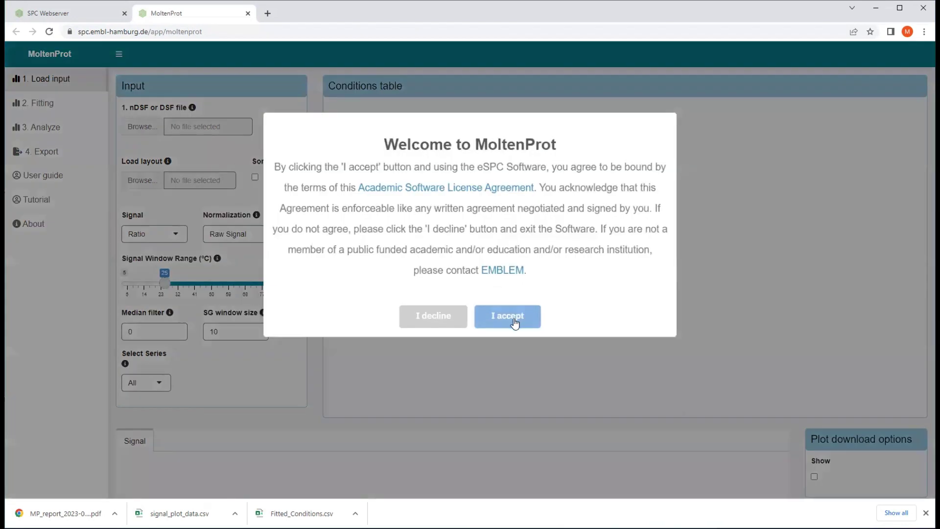
click(514, 323)
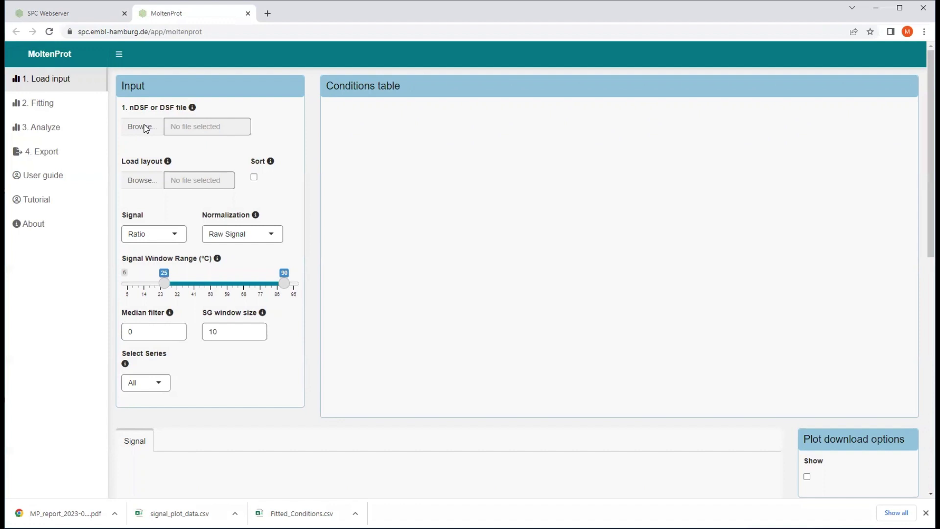
Upload the BSA_excipients.xlsx file as the nDSF data.
click(144, 126)
click(223, 87)
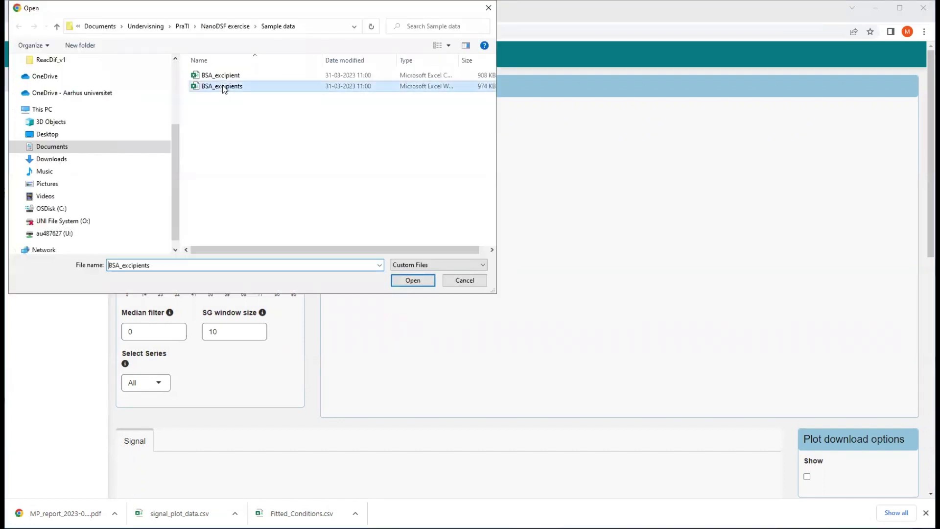
click(418, 282)
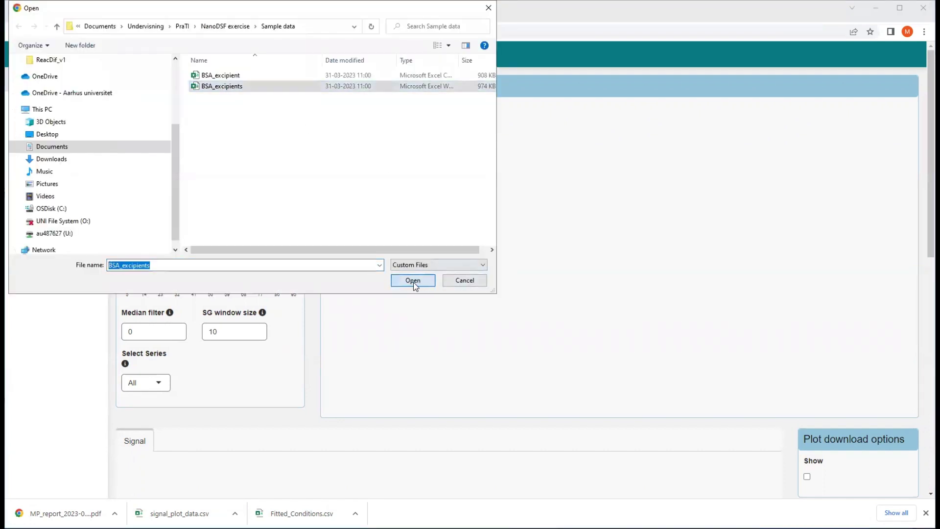
click(413, 282)
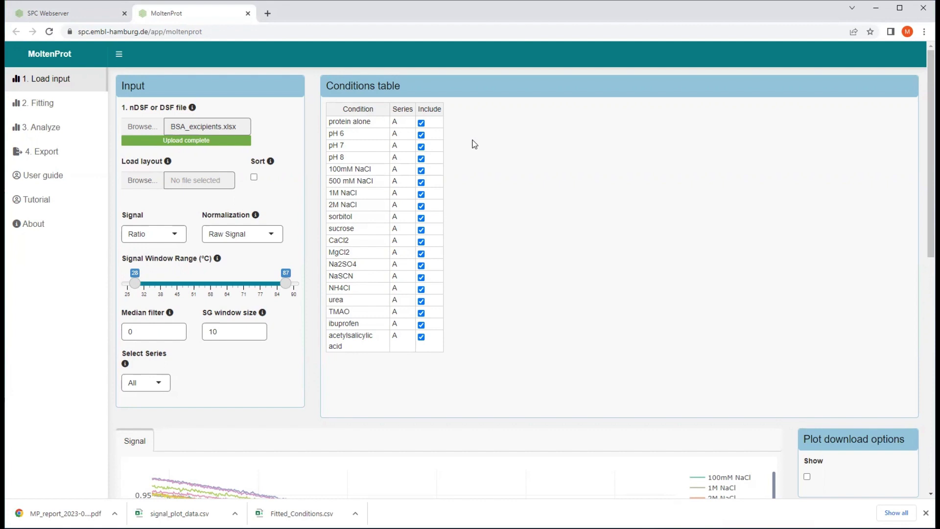
Exclude the pH 6, 7 and 8 and the 500 mM, 1M, 2M and 100mM NaCl conditions, keeping protein alone.
click(422, 123)
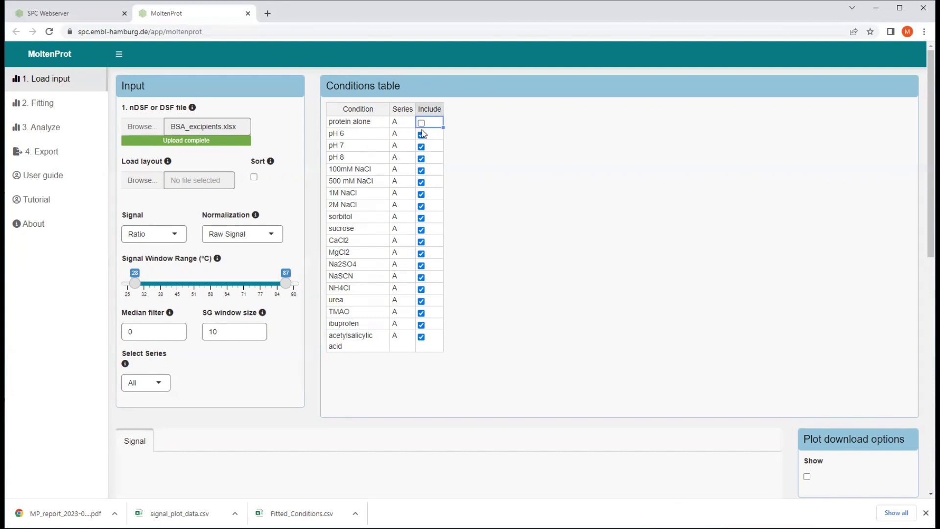
click(421, 134)
click(429, 111)
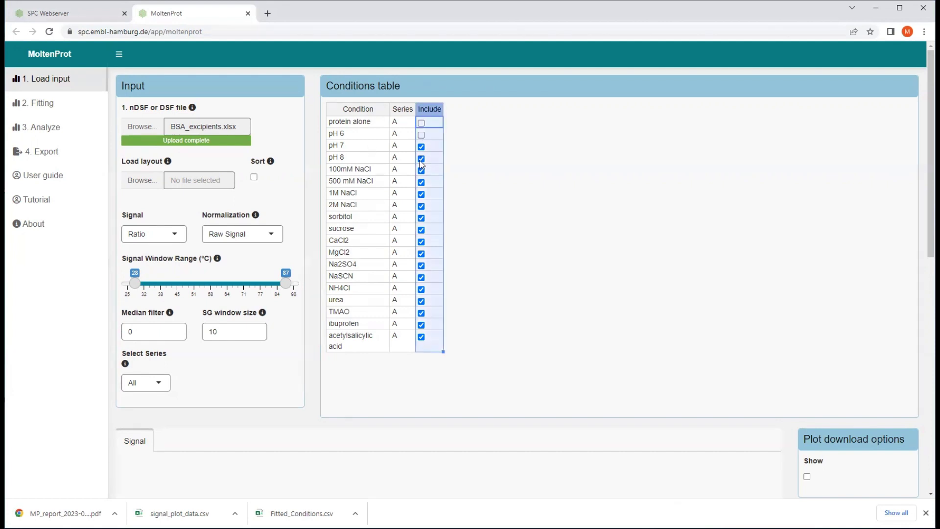
click(421, 146)
click(421, 123)
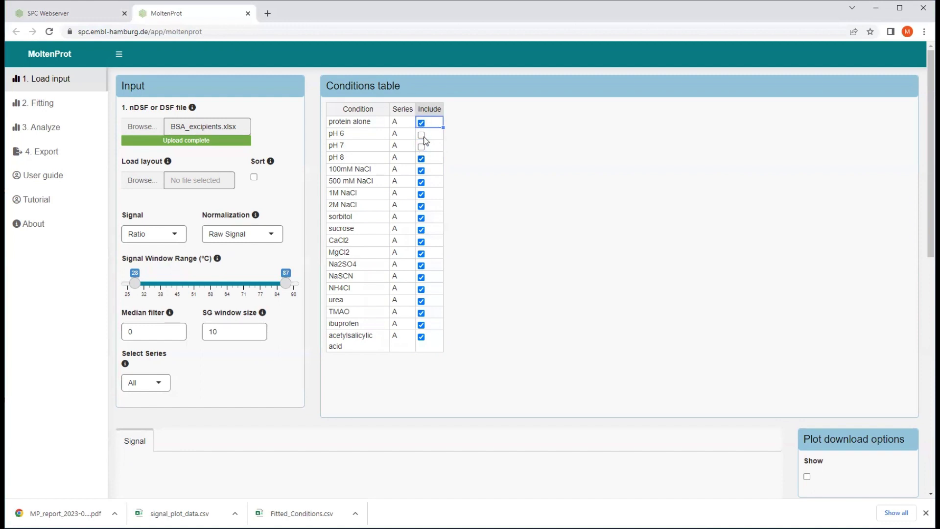
click(421, 158)
click(423, 171)
click(421, 183)
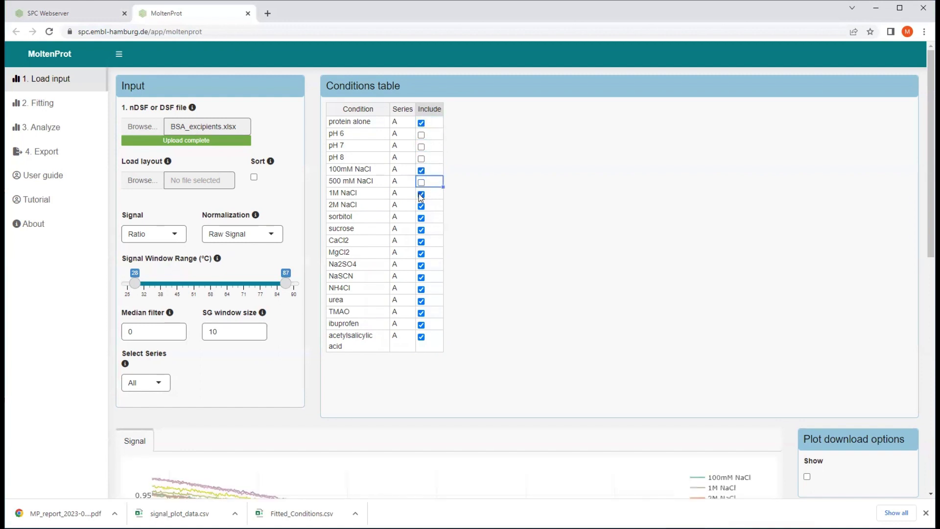
click(421, 194)
click(424, 209)
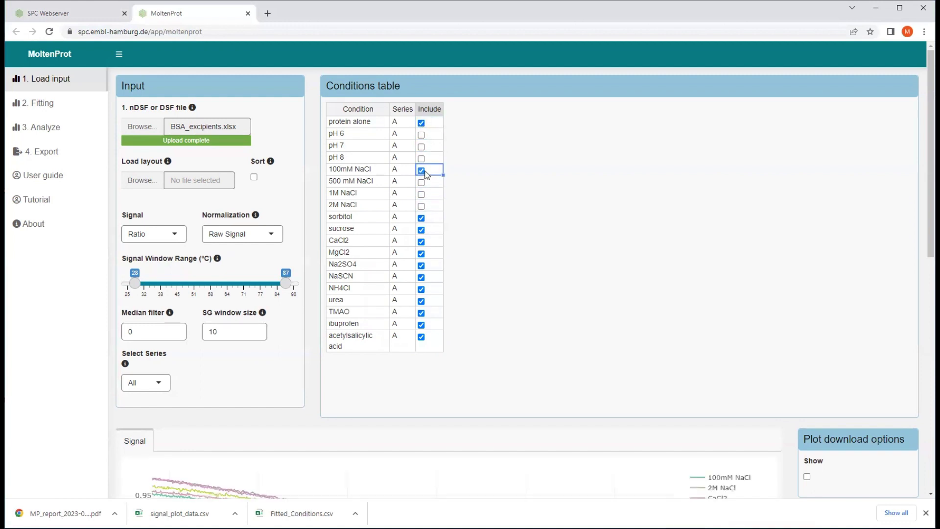
Exclude sorbitol, sucrose, Na2SO4, NaSCN, NH4Cl, urea, TMAO, ibuprofen and acetylsalicylic acid conditions.
click(421, 218)
click(421, 230)
click(422, 265)
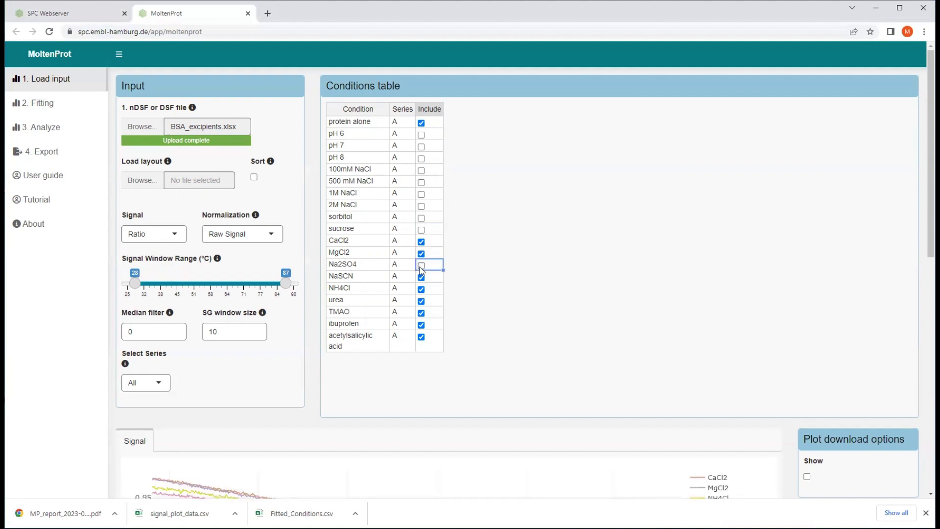
click(422, 277)
click(421, 289)
click(421, 301)
click(421, 313)
click(422, 326)
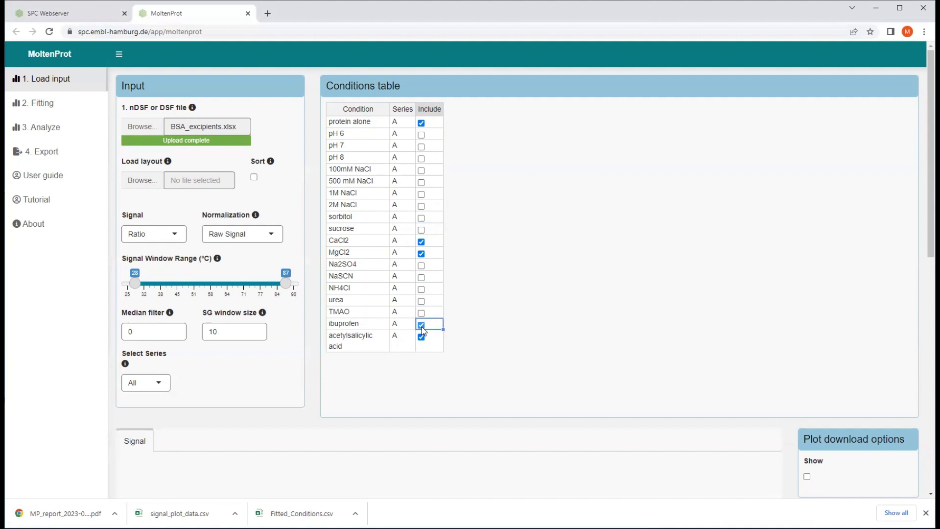
click(422, 337)
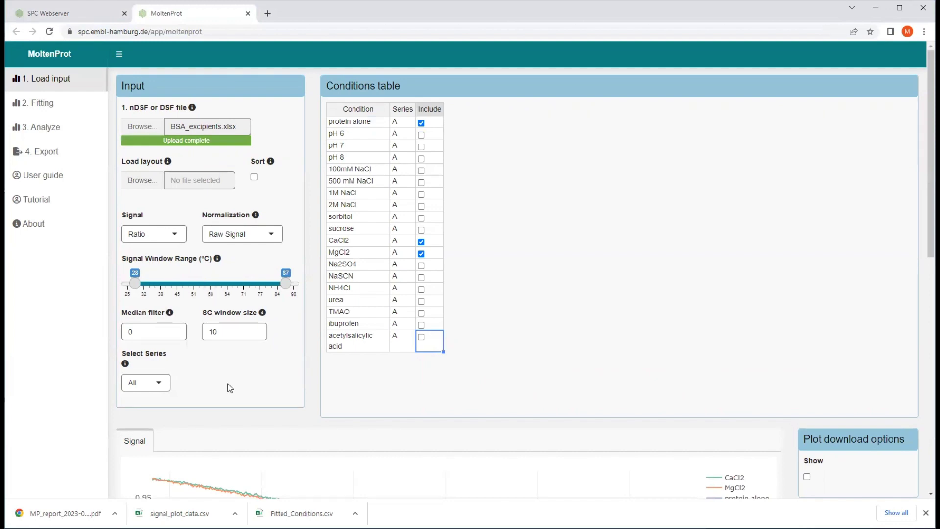
Display the second-derivative melting curves for CaCl2, MgCl2 and protein alone below the signal plot.
scroll(228, 382, down, 2)
scroll(229, 361, down, 4)
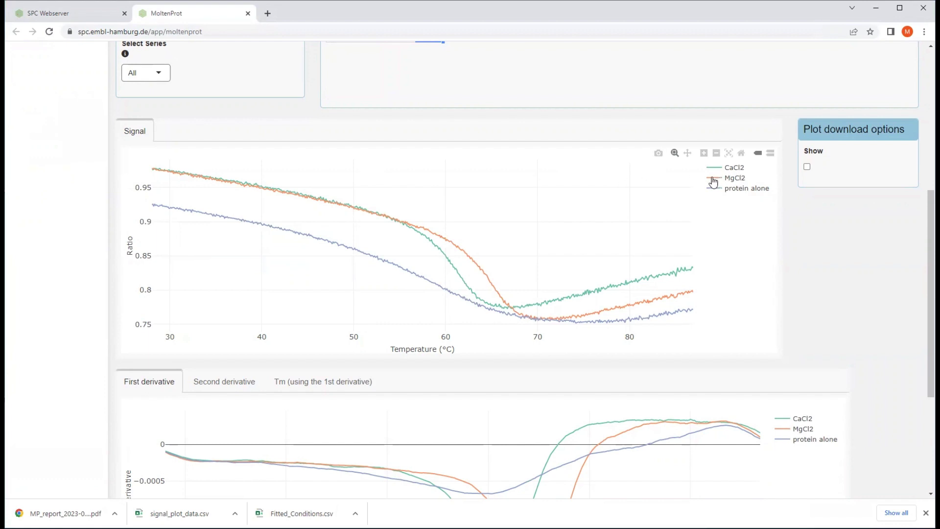
scroll(378, 286, down, 4)
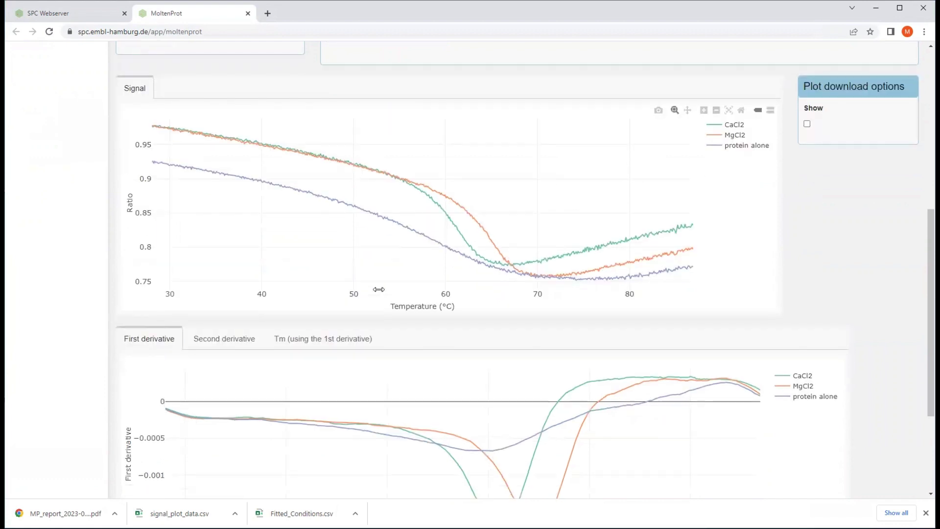
scroll(436, 292, up, 2)
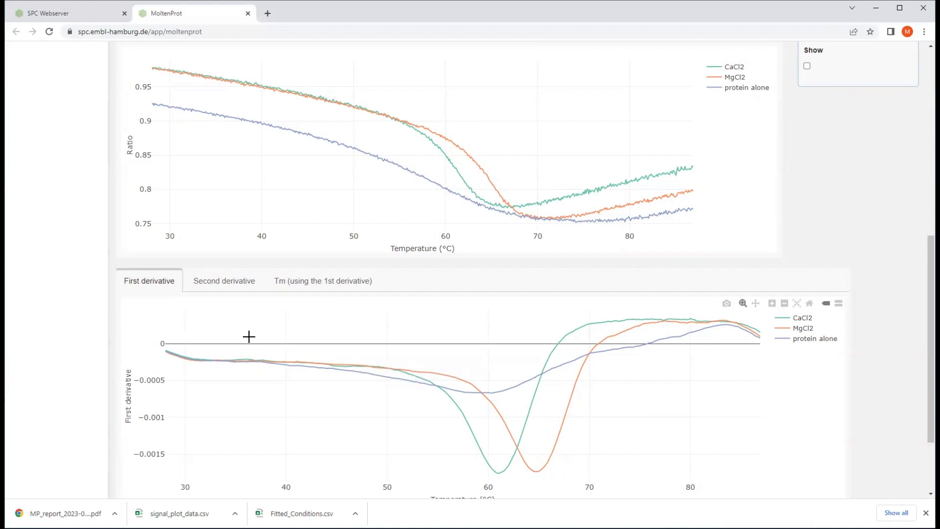
click(239, 283)
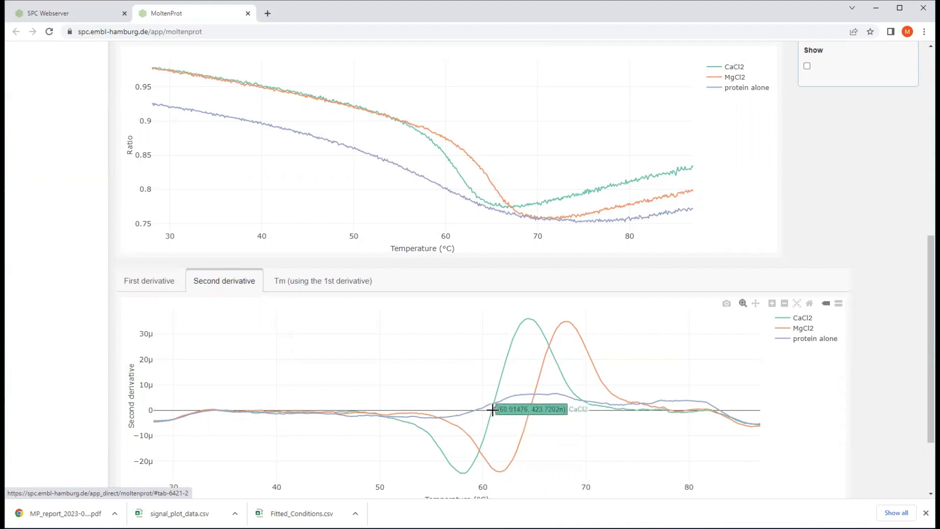
Review the first-derivative Tm values, then move to the Equilibrium Two State fitting page.
click(313, 285)
scroll(447, 399, down, 2)
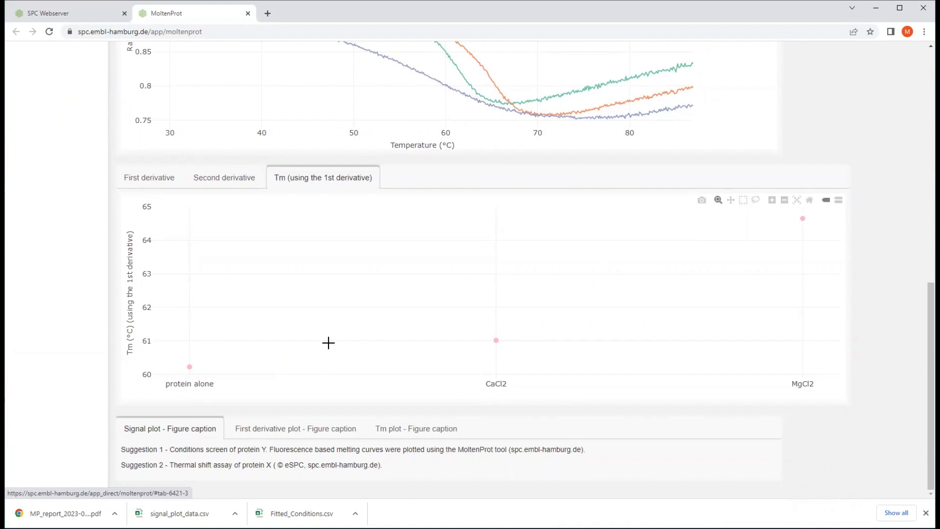
scroll(328, 342, up, 10)
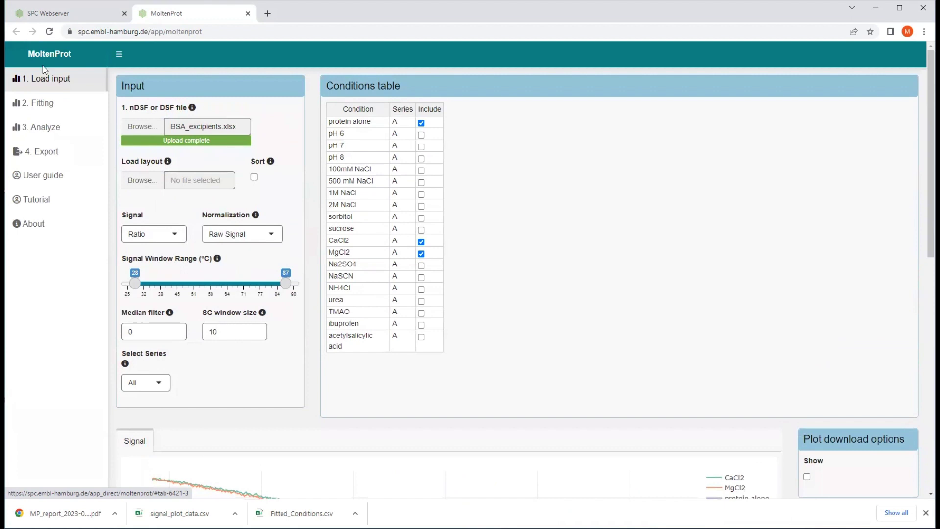
click(55, 108)
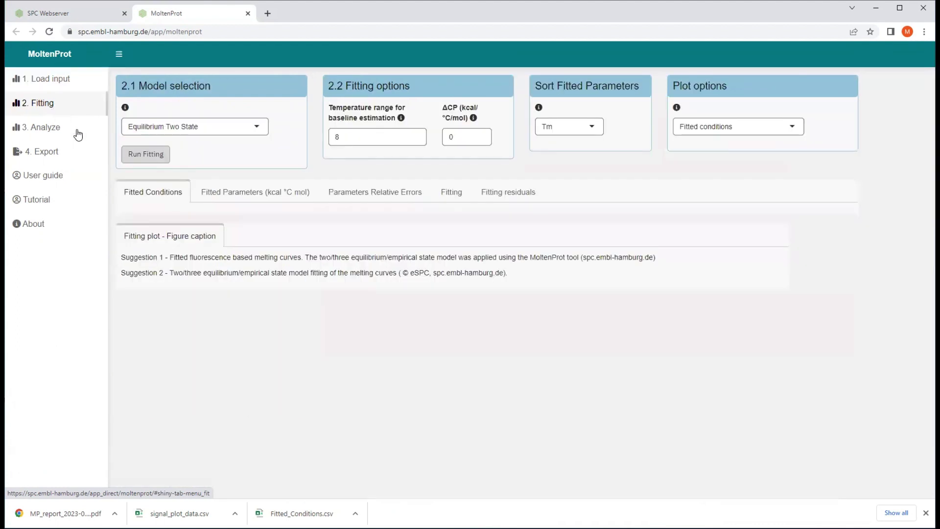
Keep plotting Fitted conditions and run the Equilibrium Two State fit on the three conditions.
click(93, 94)
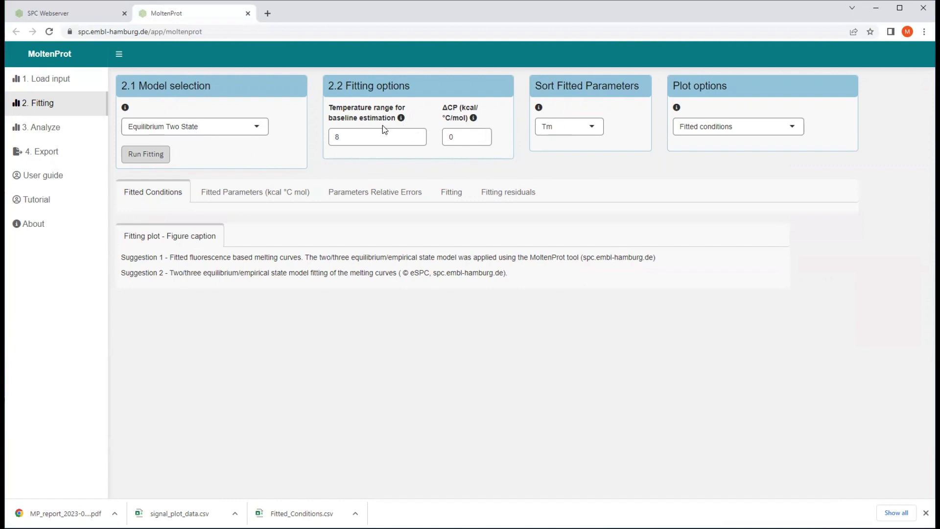
click(712, 131)
click(711, 130)
click(146, 154)
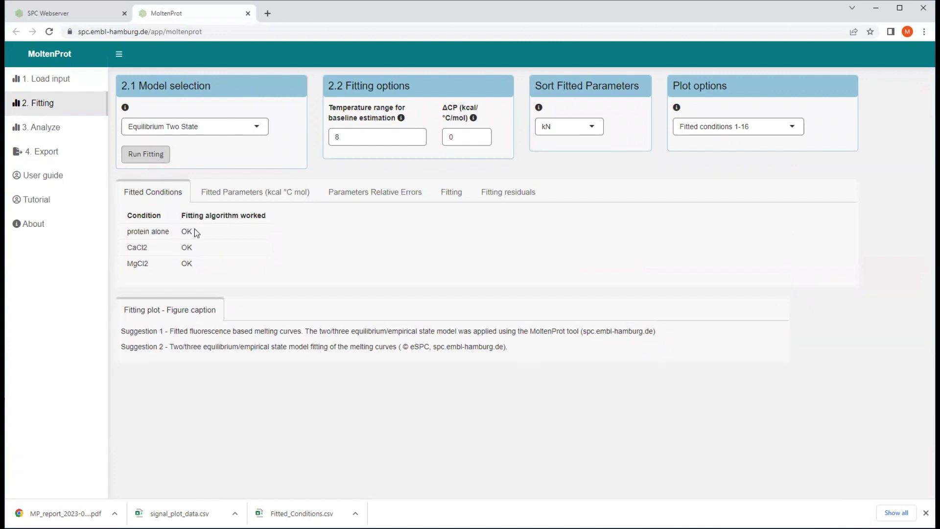
Review the Fitted Parameters and Parameters Relative Errors tables, then view the fitted melting curves.
click(213, 193)
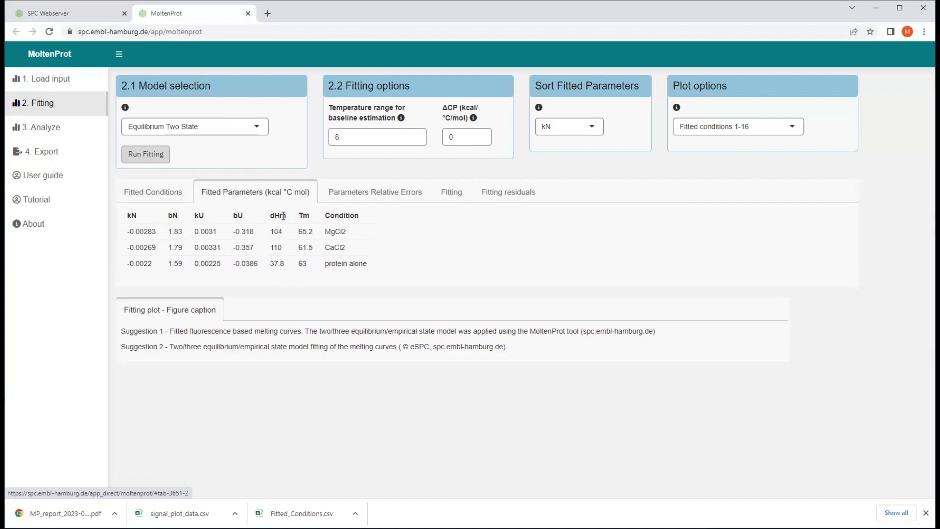
click(371, 195)
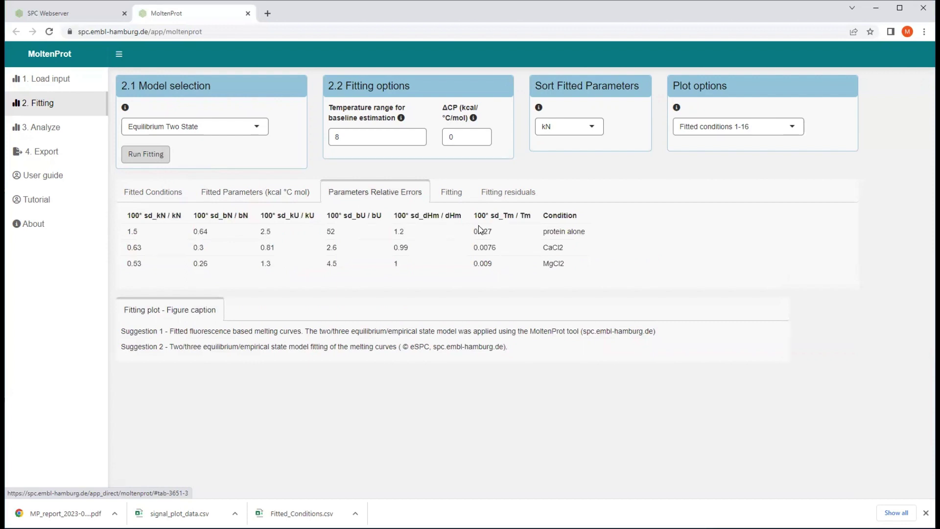
click(456, 195)
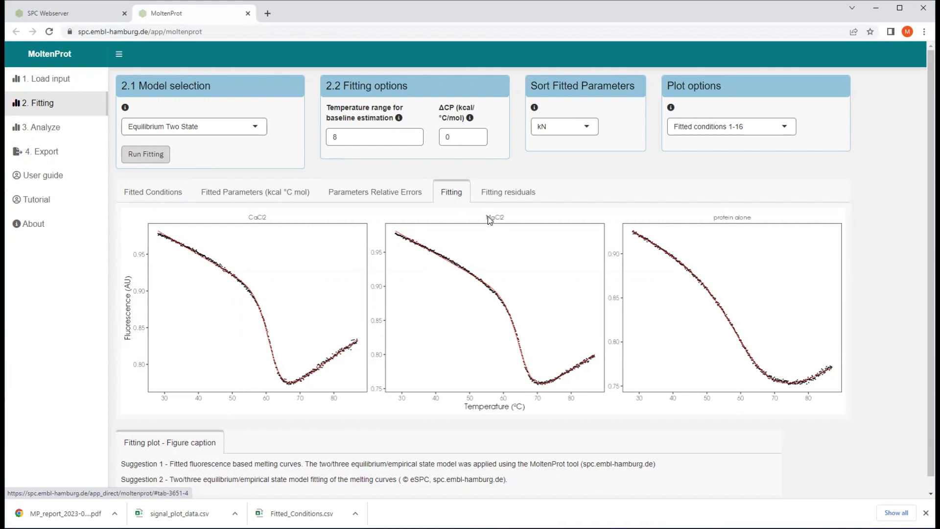
Display the standardized fitting residuals versus temperature for CaCl2, MgCl2 and protein alone.
click(505, 198)
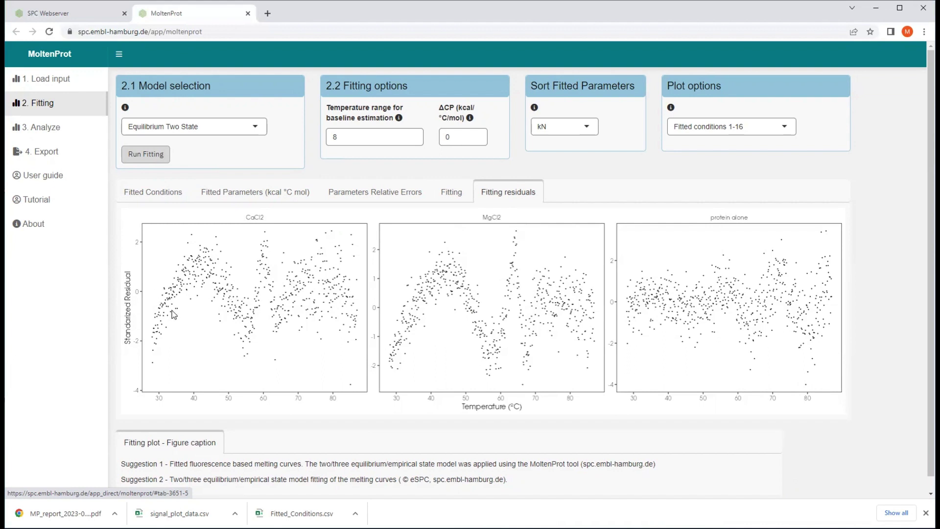
scroll(173, 315, down, 1)
scroll(173, 315, up, 1)
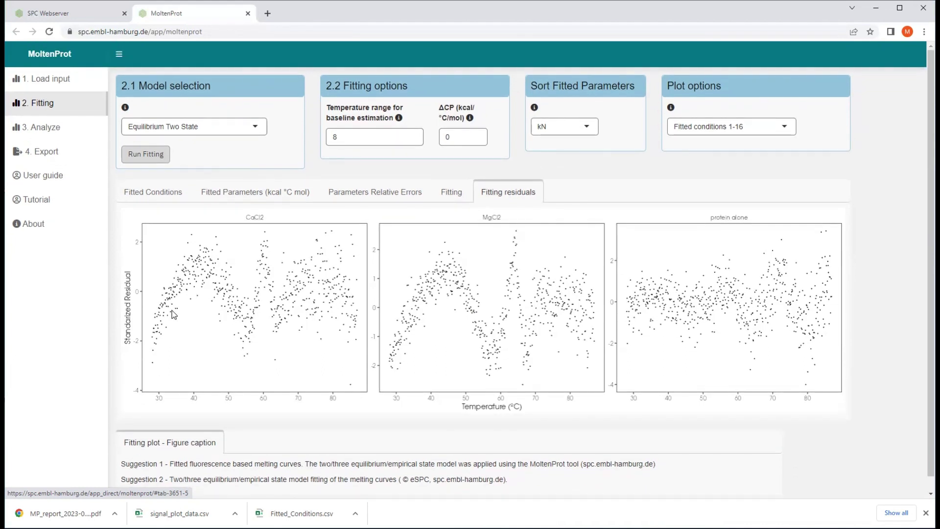
Check the stability scores and unfolded-fraction Results Plot, then go to the Export page.
click(51, 129)
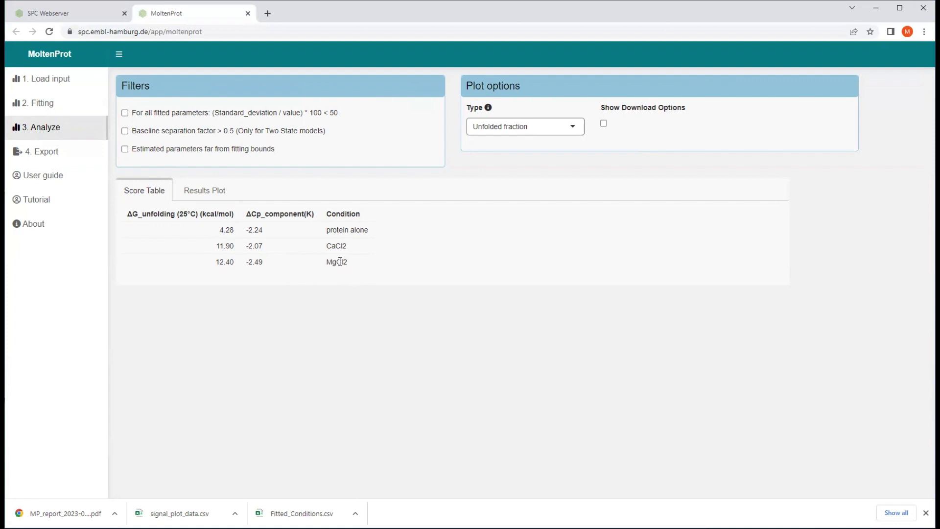
click(206, 195)
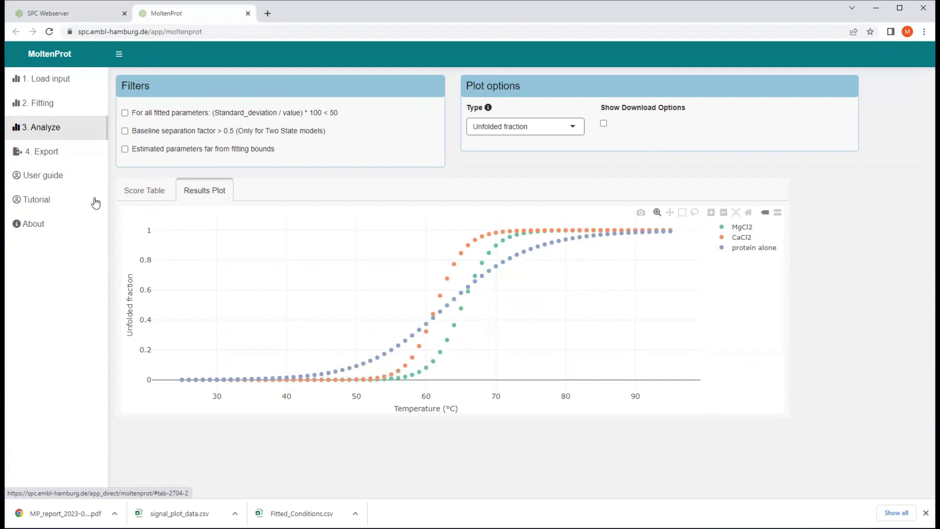
click(51, 148)
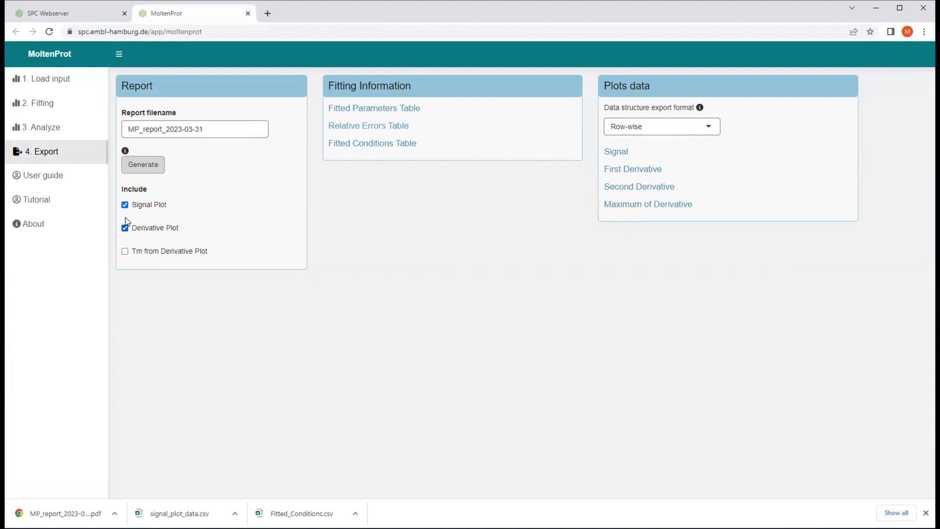
Add the Tm from Derivative Plot to the report and export the fitted parameters and signal CSVs.
click(125, 251)
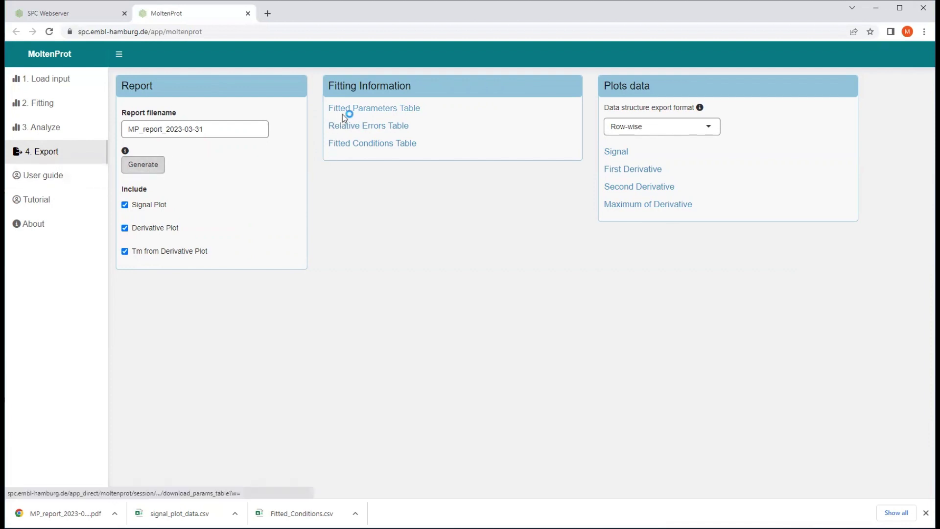
click(147, 166)
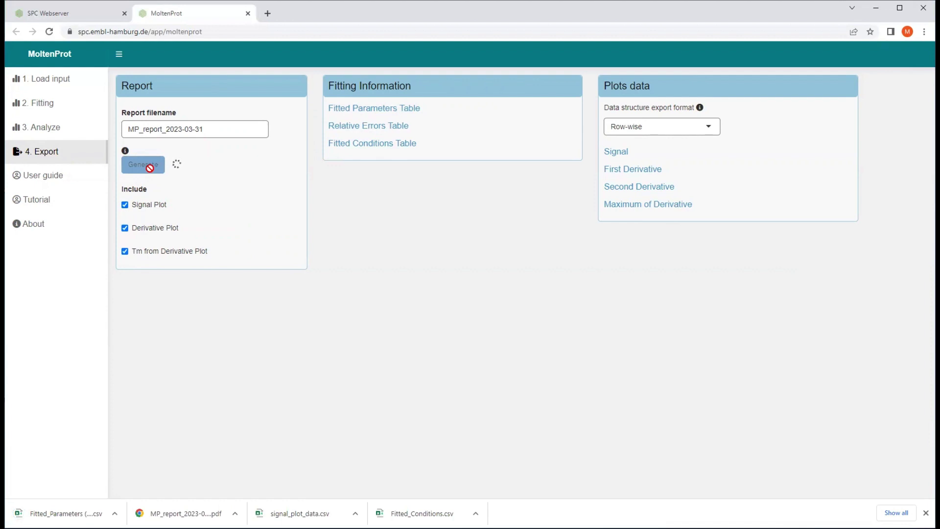
click(379, 114)
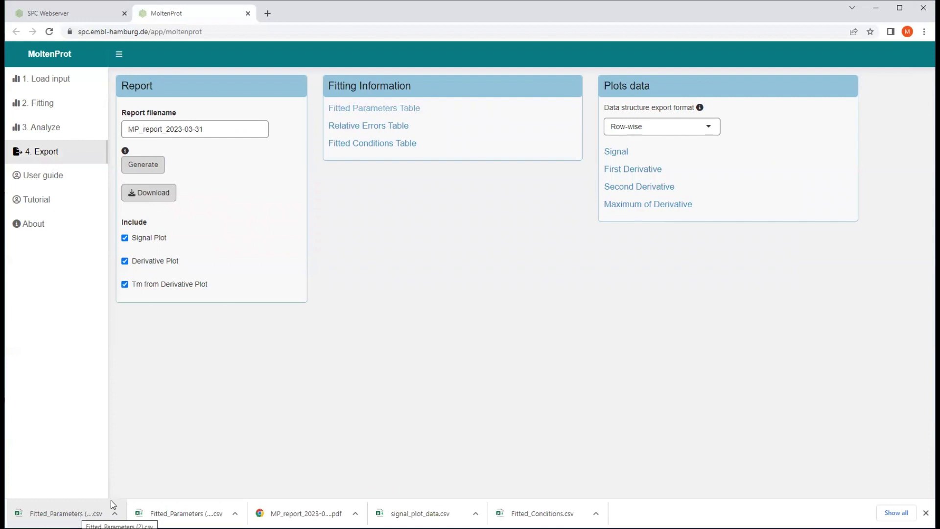
click(621, 153)
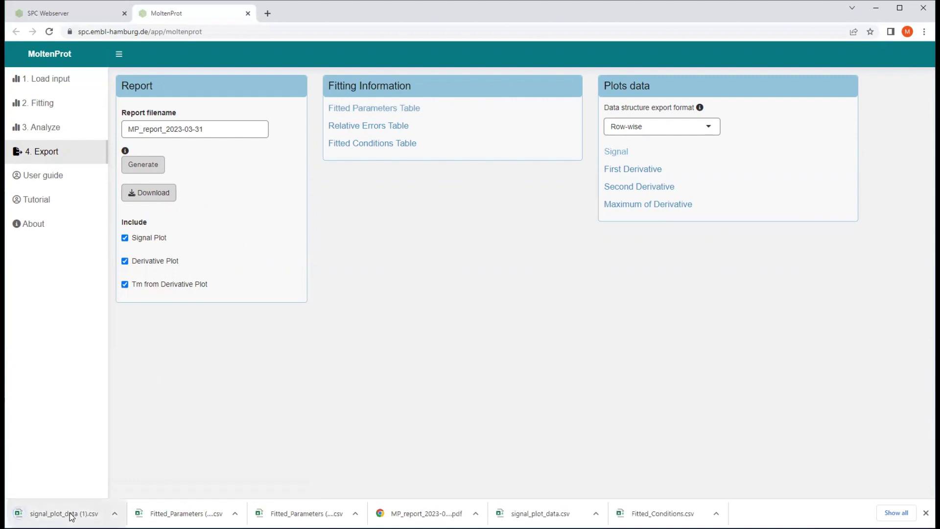
click(71, 514)
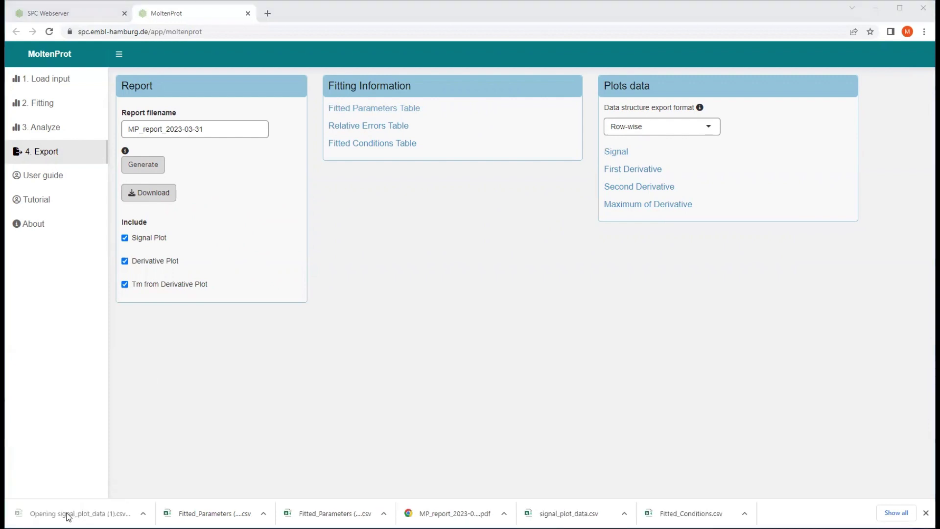